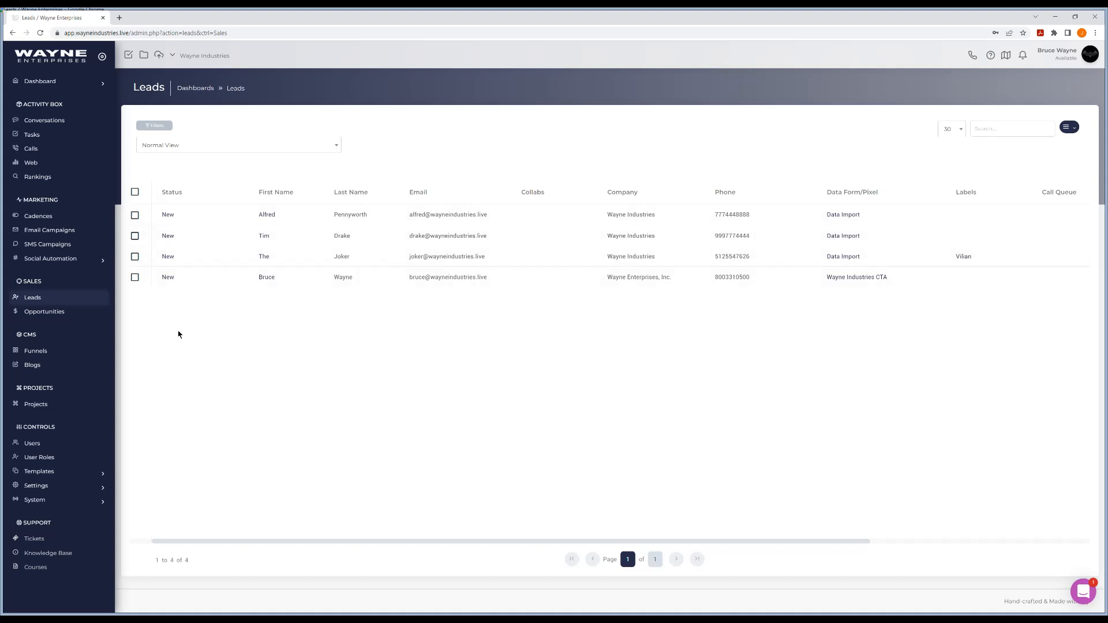
Step: Add the user who holds the Support User Role as a collaborator on all four leads
{"action": "left_click", "coordinate": [134, 193]}
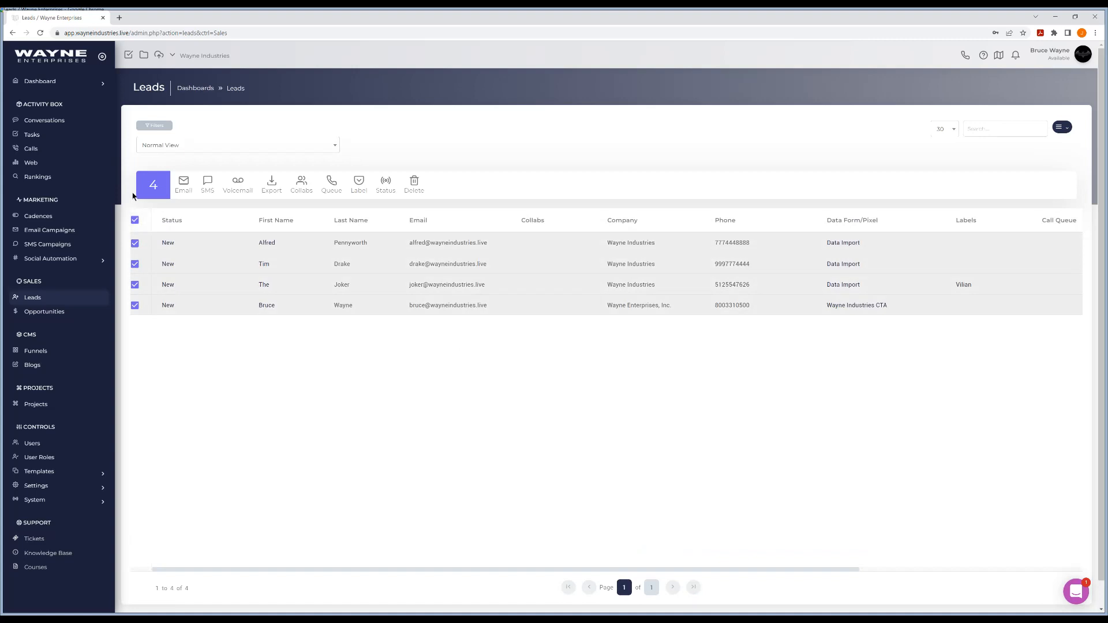
{"action": "left_click", "coordinate": [304, 190]}
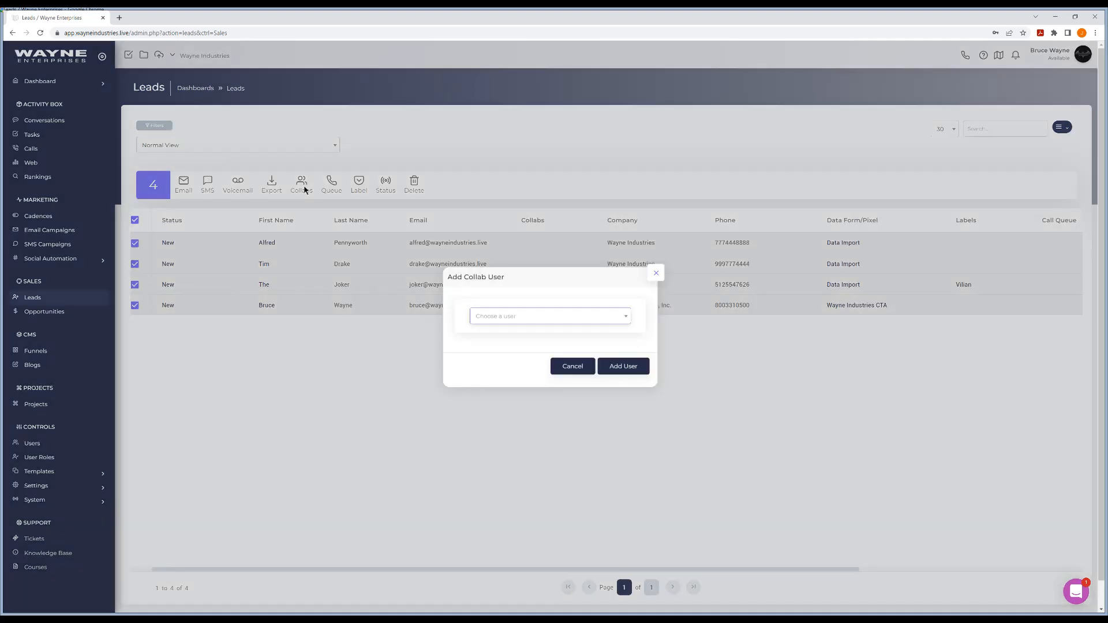
{"action": "left_click", "coordinate": [544, 322]}
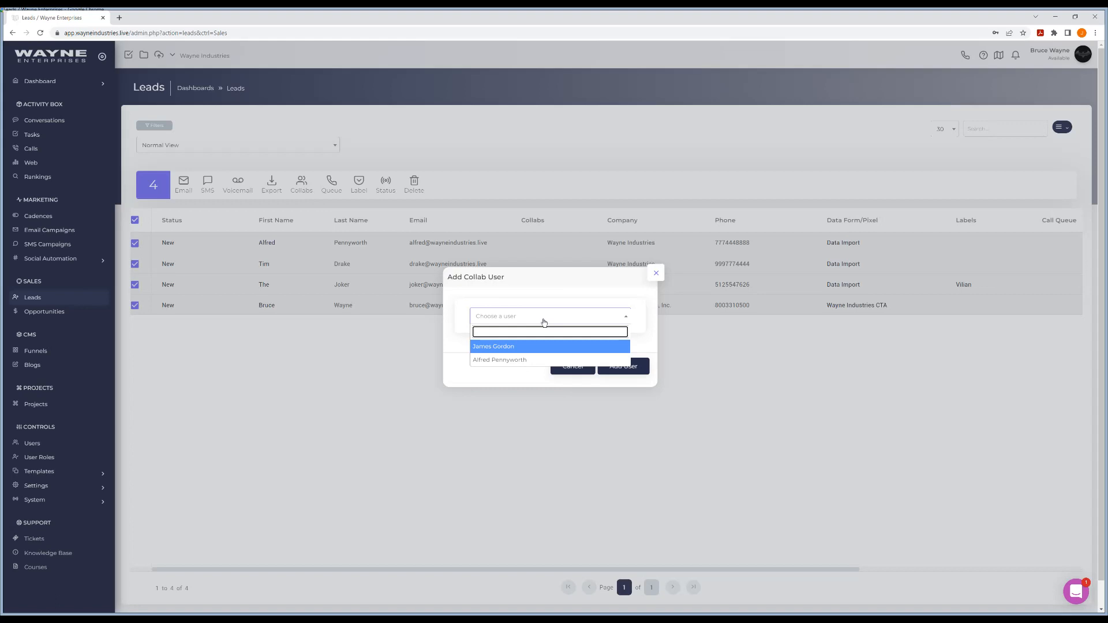
{"action": "left_click", "coordinate": [515, 349]}
{"action": "left_click", "coordinate": [629, 366]}
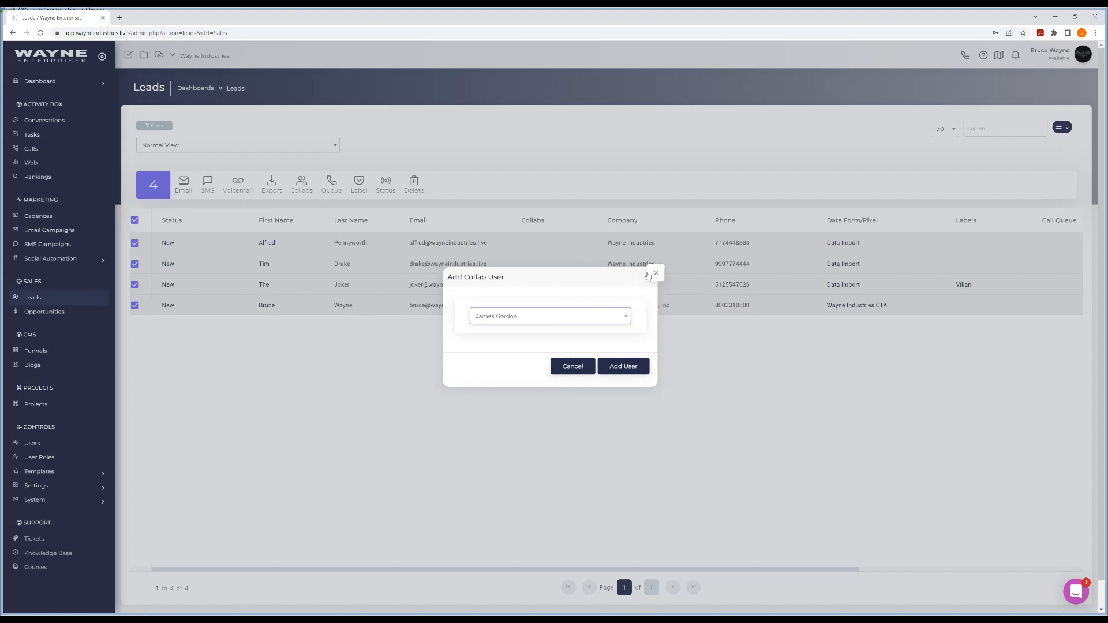
{"action": "left_click", "coordinate": [629, 366]}
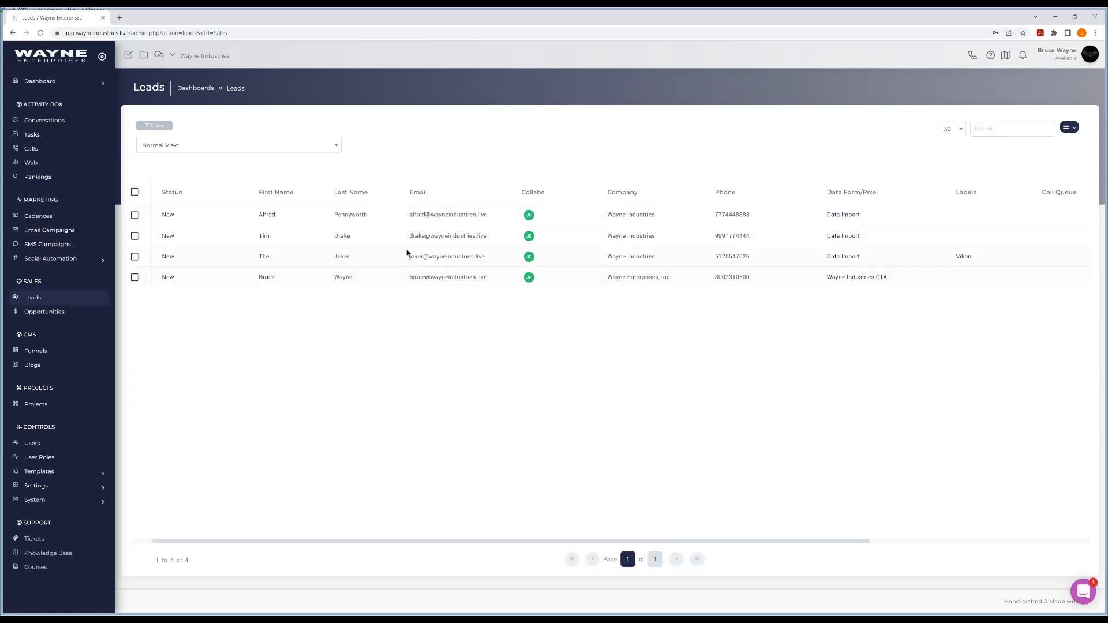
Step: Log in as the Support User Role user from the user list to check the available sections, and return to the administrator account
{"action": "left_click", "coordinate": [46, 443]}
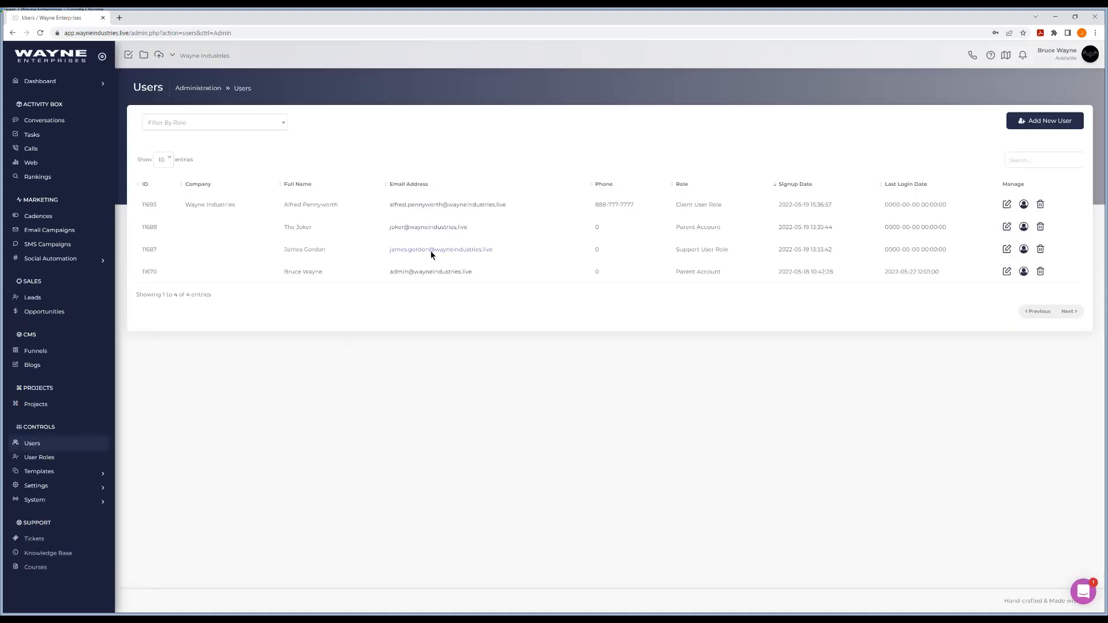
{"action": "left_click", "coordinate": [431, 251]}
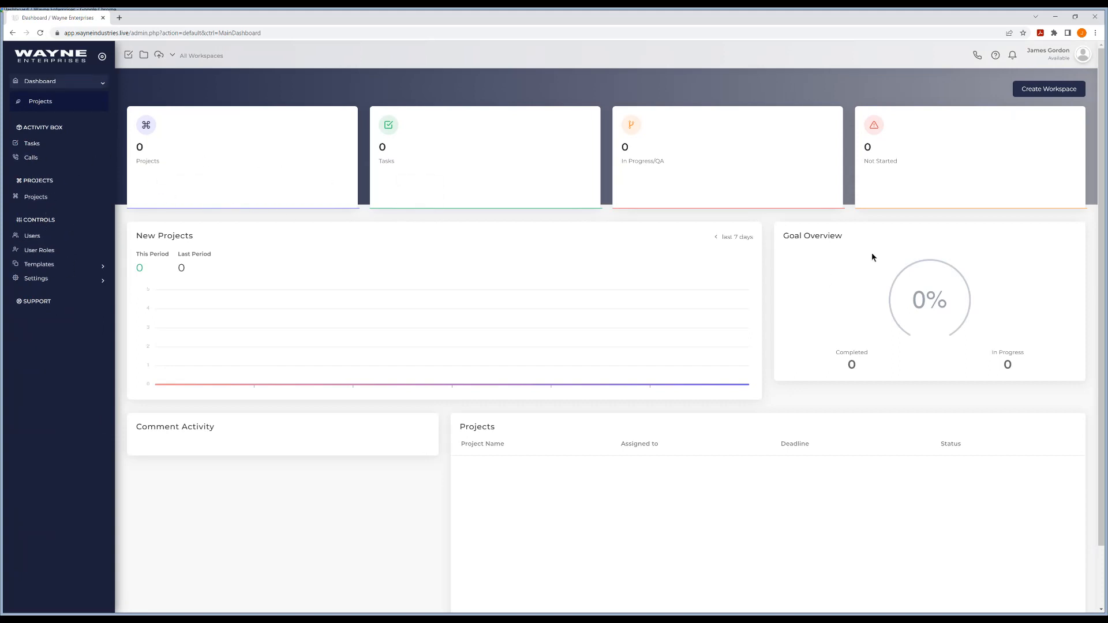
{"action": "left_click", "coordinate": [1084, 58]}
{"action": "left_click", "coordinate": [1077, 91]}
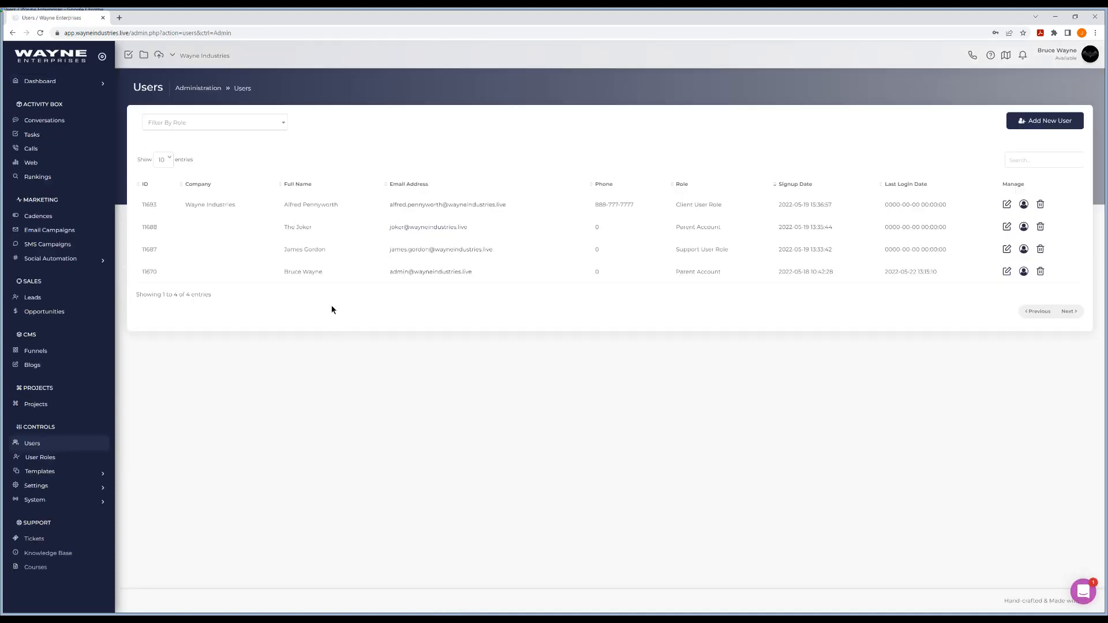
Step: Enable the CRM permission for the Support User Role
{"action": "left_click", "coordinate": [35, 458]}
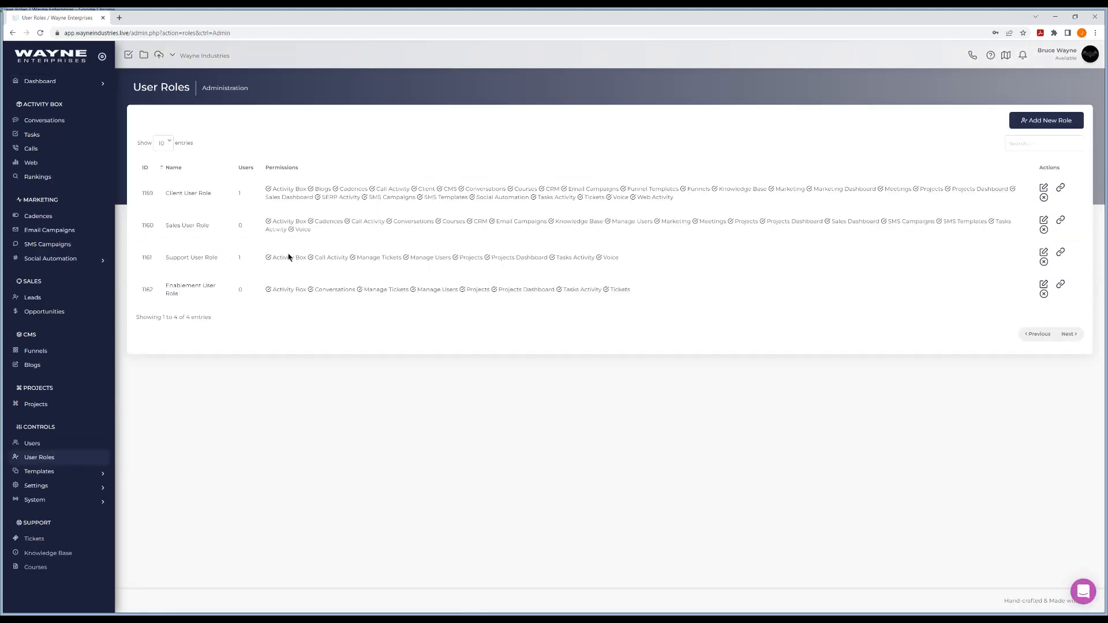
{"action": "left_click", "coordinate": [1044, 253]}
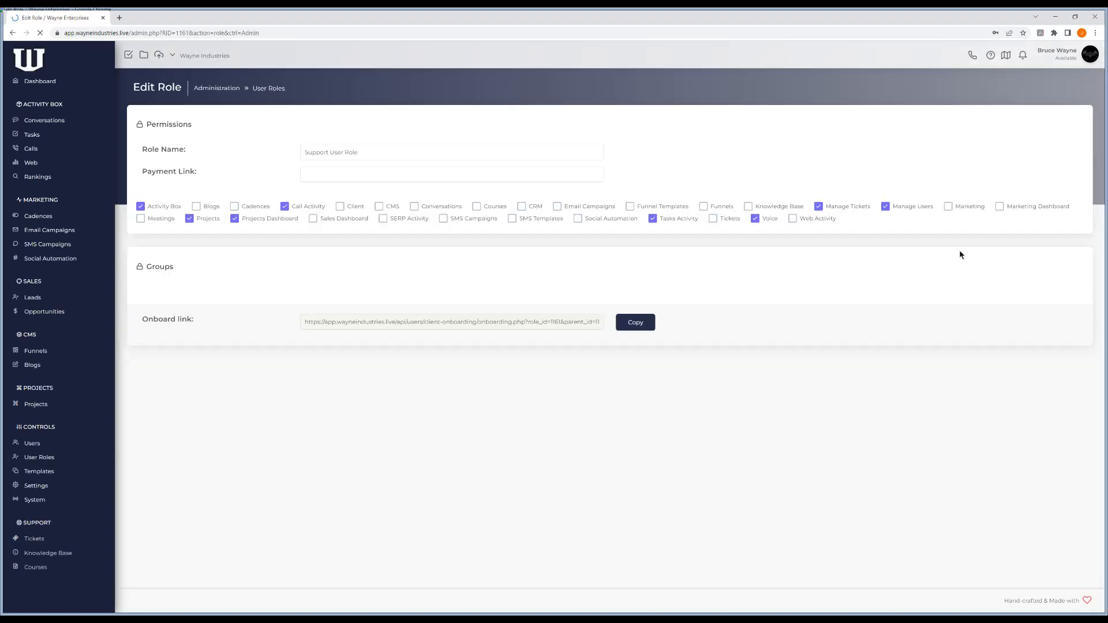
{"action": "left_click", "coordinate": [522, 207]}
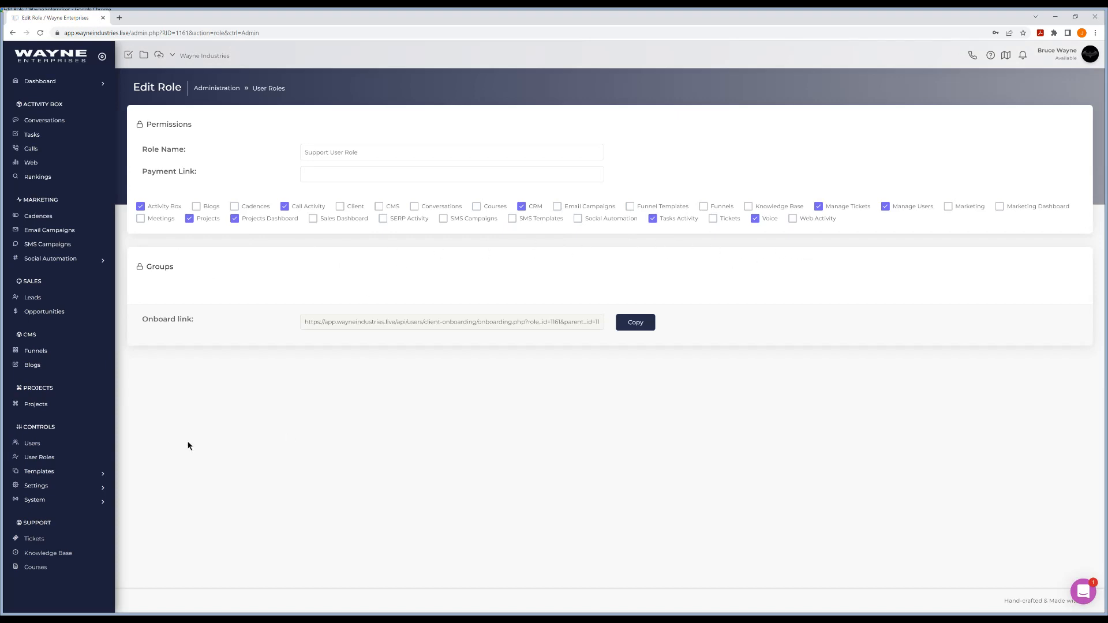
Step: Log in as the Support User Role user and review the shared leads and the Wayne Enterprises, Inc. lead's timeline
{"action": "left_click", "coordinate": [33, 444]}
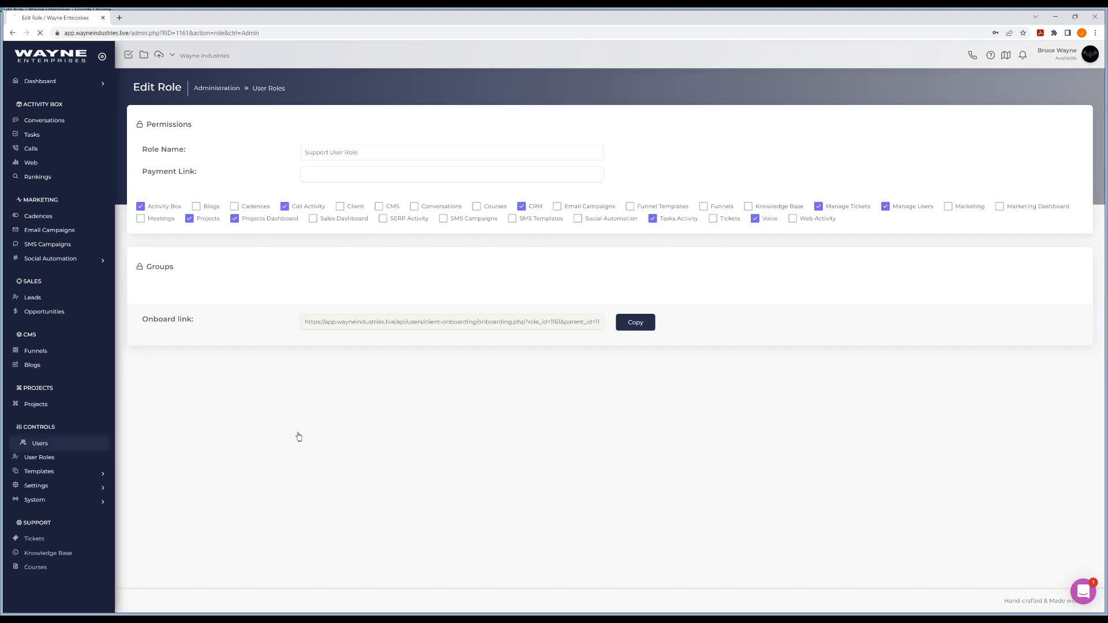
{"action": "left_click", "coordinate": [438, 249]}
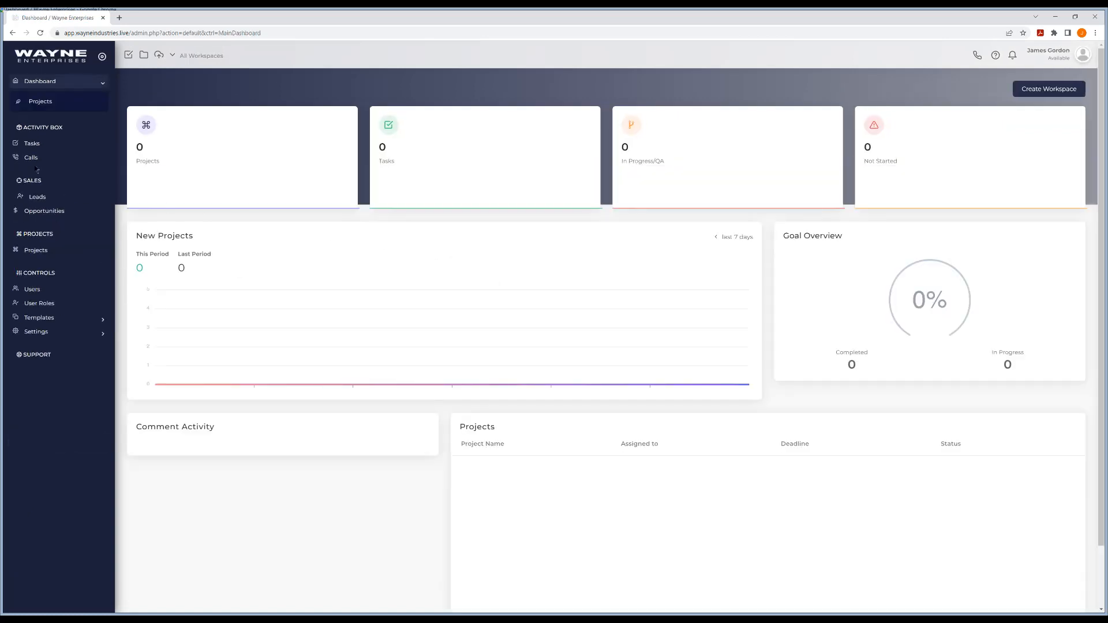
{"action": "left_click", "coordinate": [36, 198]}
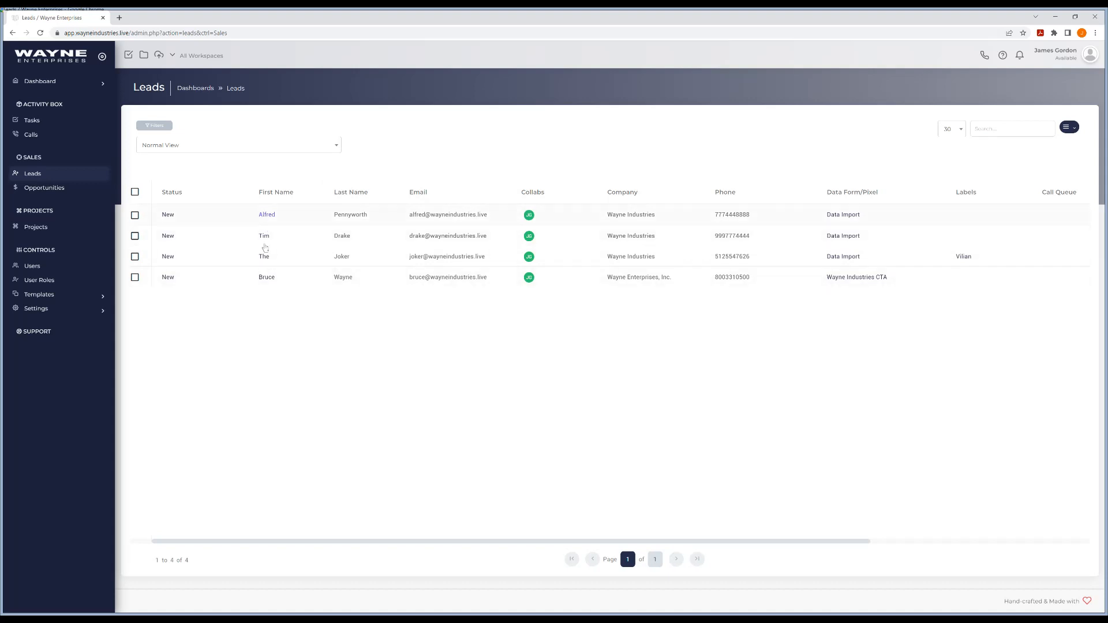
{"action": "left_click", "coordinate": [269, 279]}
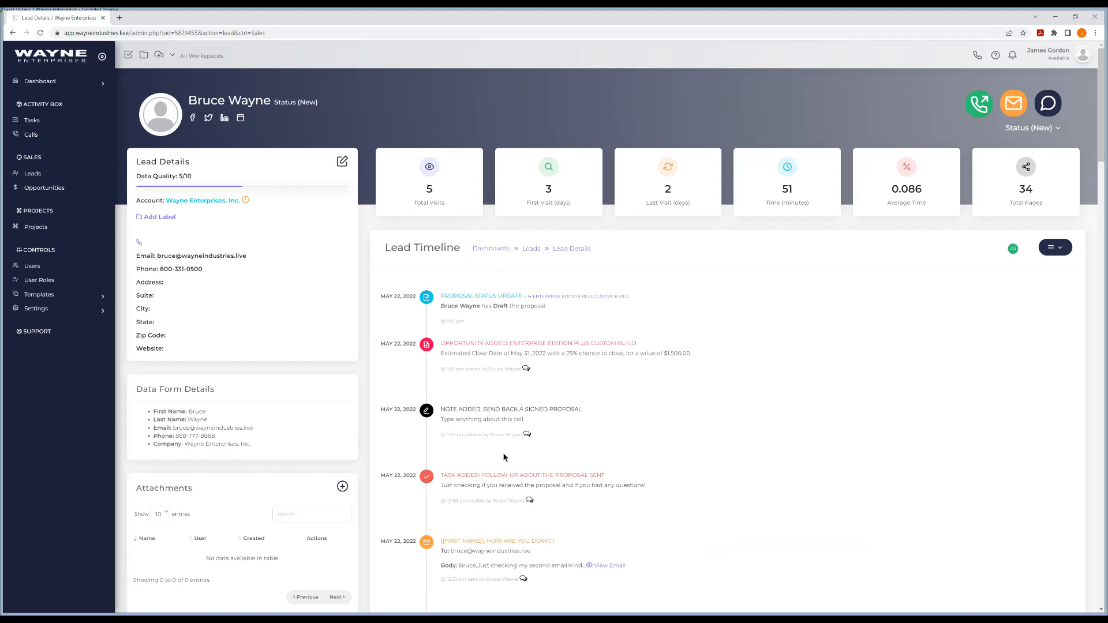
{"action": "scroll", "coordinate": [611, 415], "scroll_direction": "down", "scroll_amount": 3}
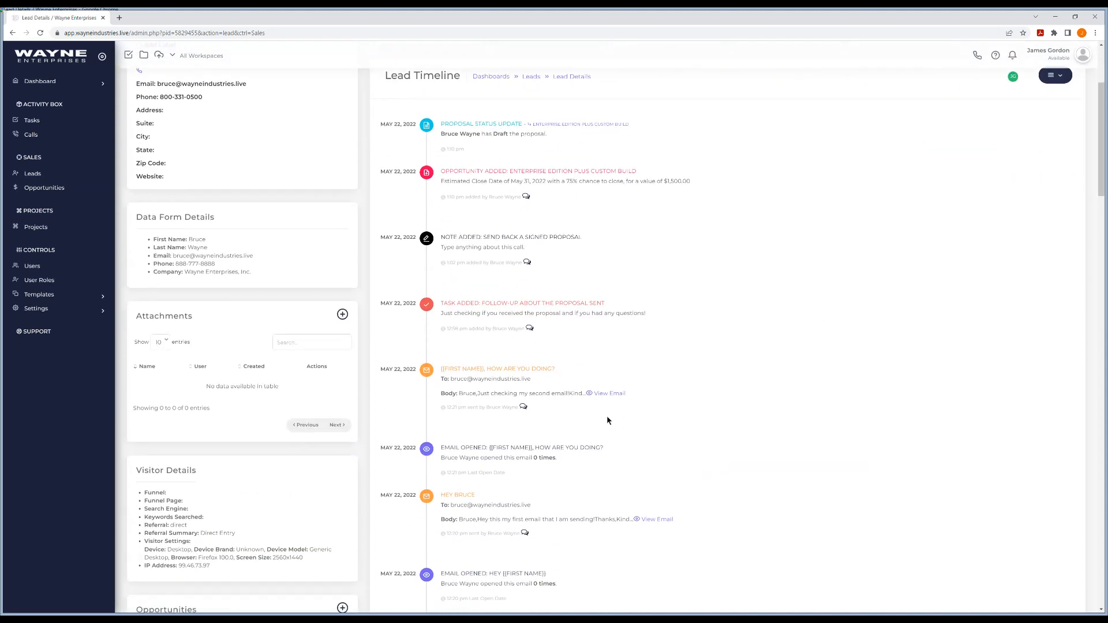
{"action": "scroll", "coordinate": [607, 416], "scroll_direction": "up", "scroll_amount": 3}
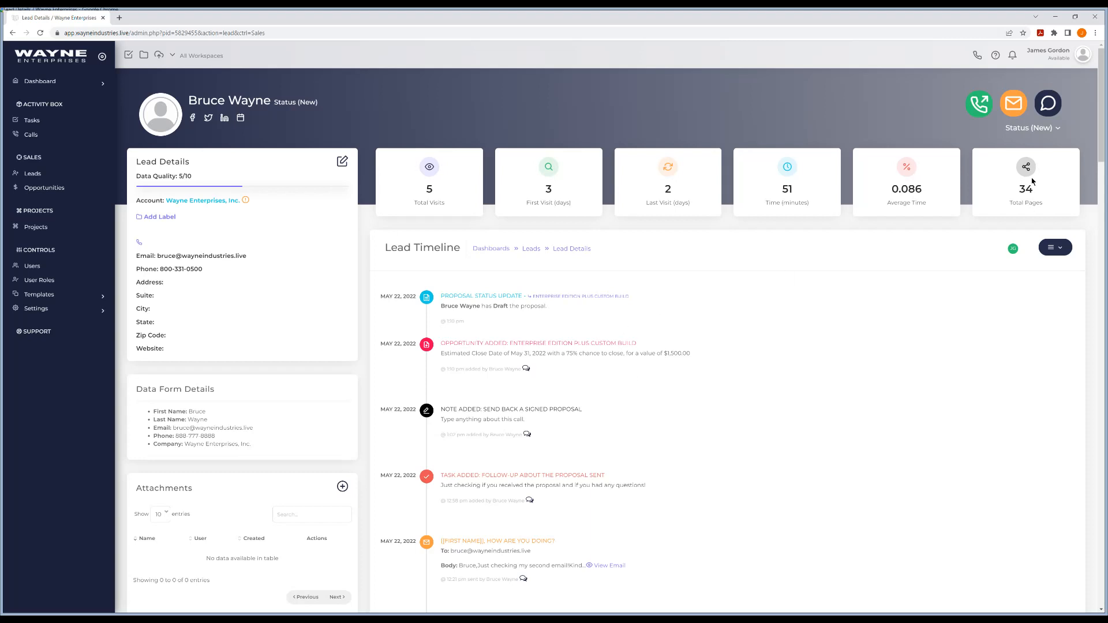
Step: Return to the administrator account and open its leads list
{"action": "left_click", "coordinate": [1083, 56]}
{"action": "left_click", "coordinate": [1075, 90]}
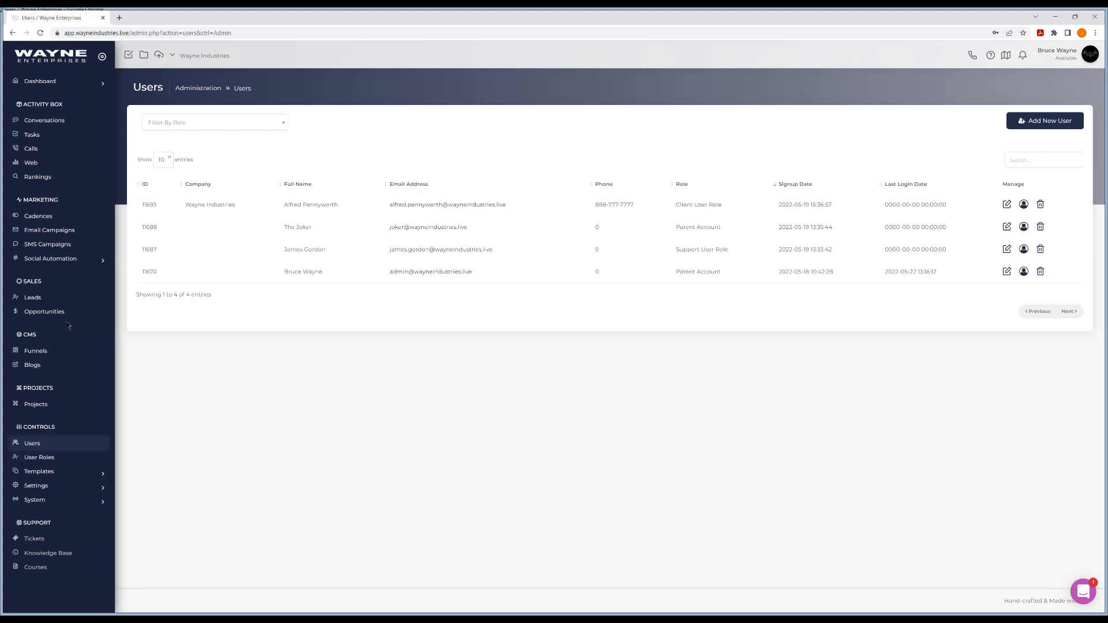
{"action": "left_click", "coordinate": [35, 298]}
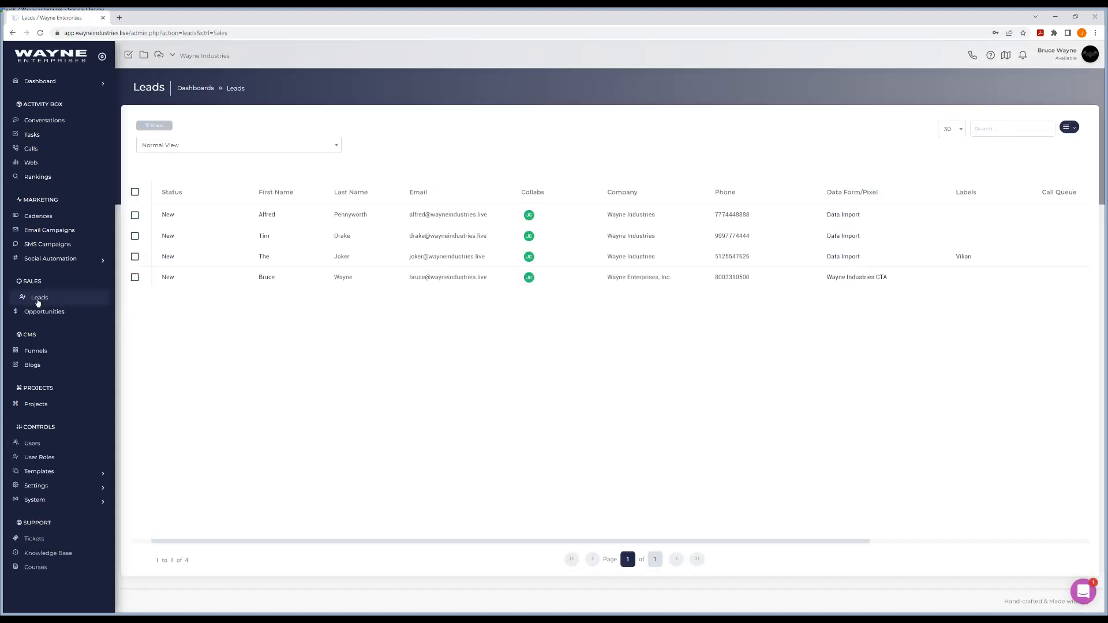
{"action": "left_click", "coordinate": [134, 192]}
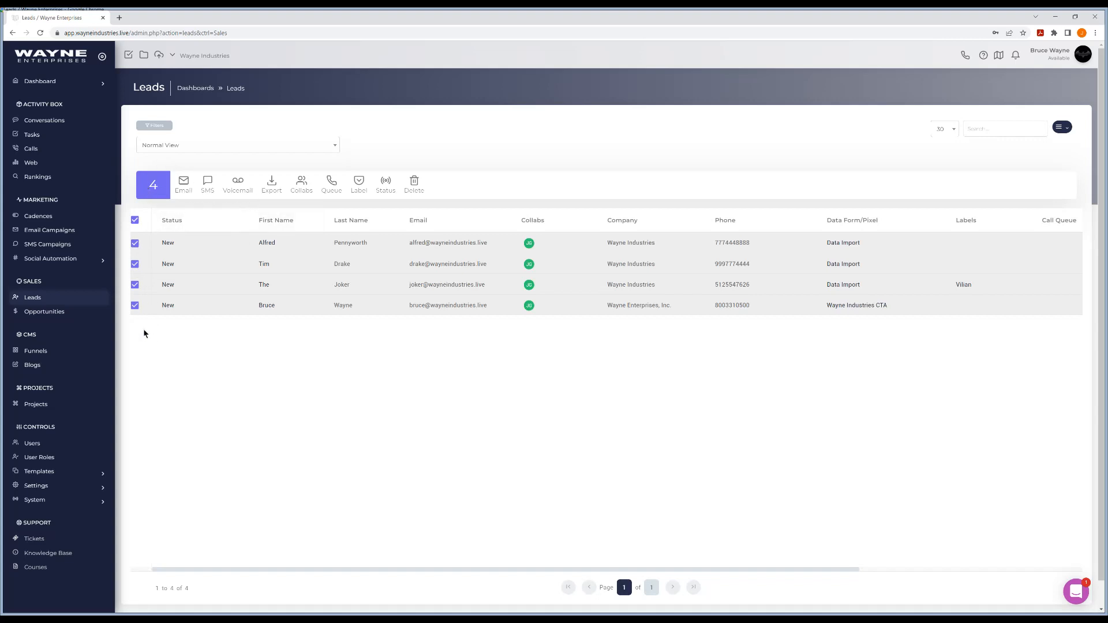
{"action": "left_click", "coordinate": [299, 192]}
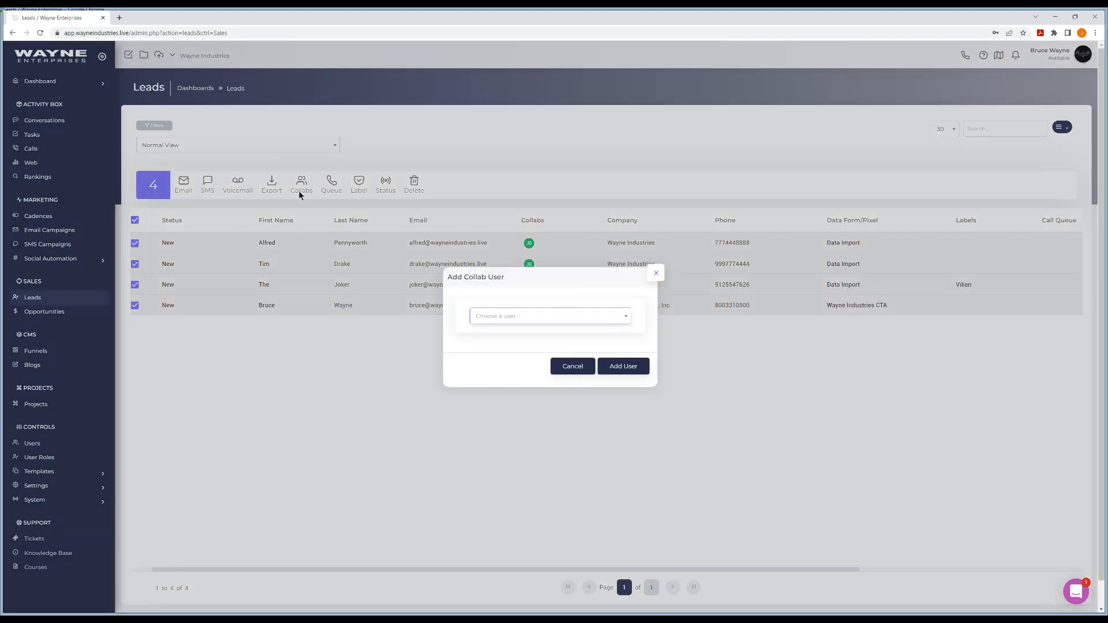
{"action": "left_click", "coordinate": [655, 274]}
{"action": "left_click", "coordinate": [135, 219]}
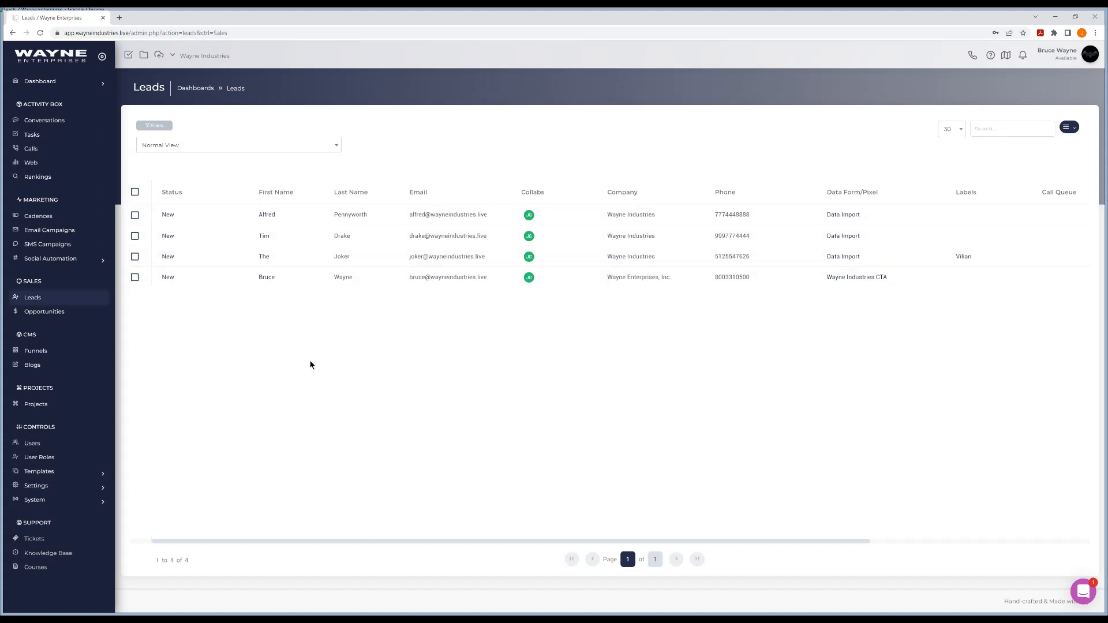
Step: Add the user who holds the Client User Role as a collaborator on the Wayne Enterprises, Inc. lead and review its timeline
{"action": "left_click", "coordinate": [266, 278]}
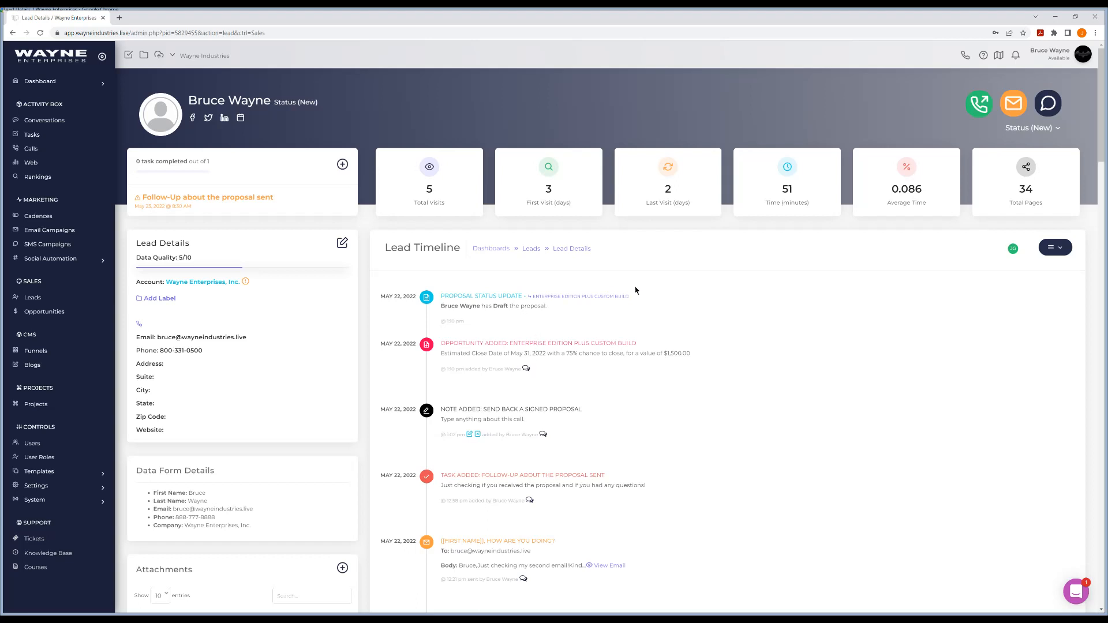
{"action": "left_click", "coordinate": [1048, 252]}
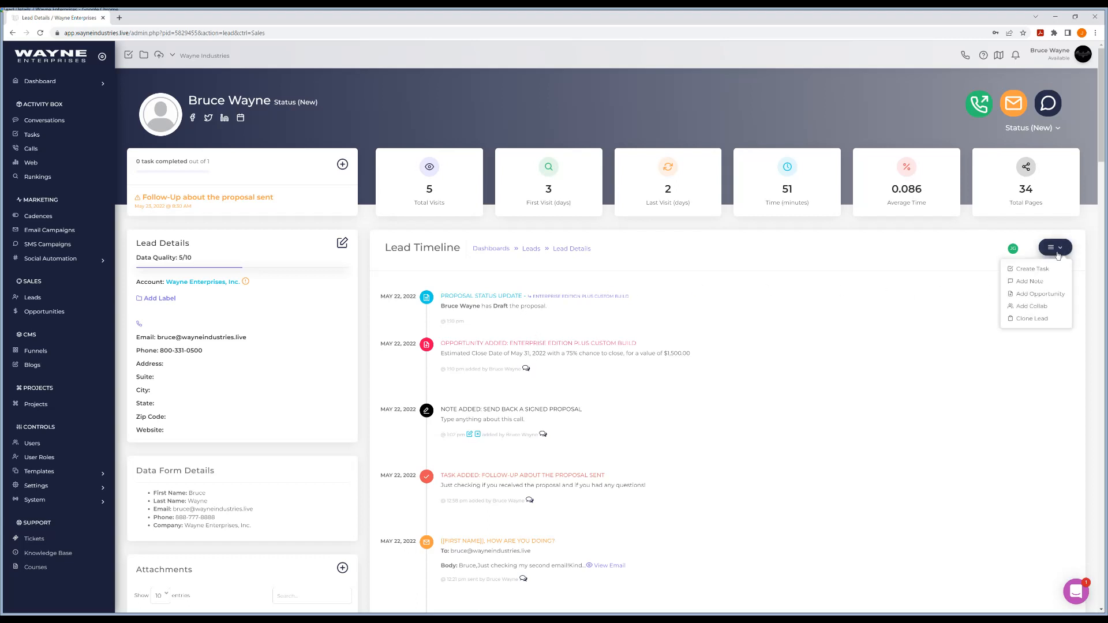
{"action": "left_click", "coordinate": [1033, 307]}
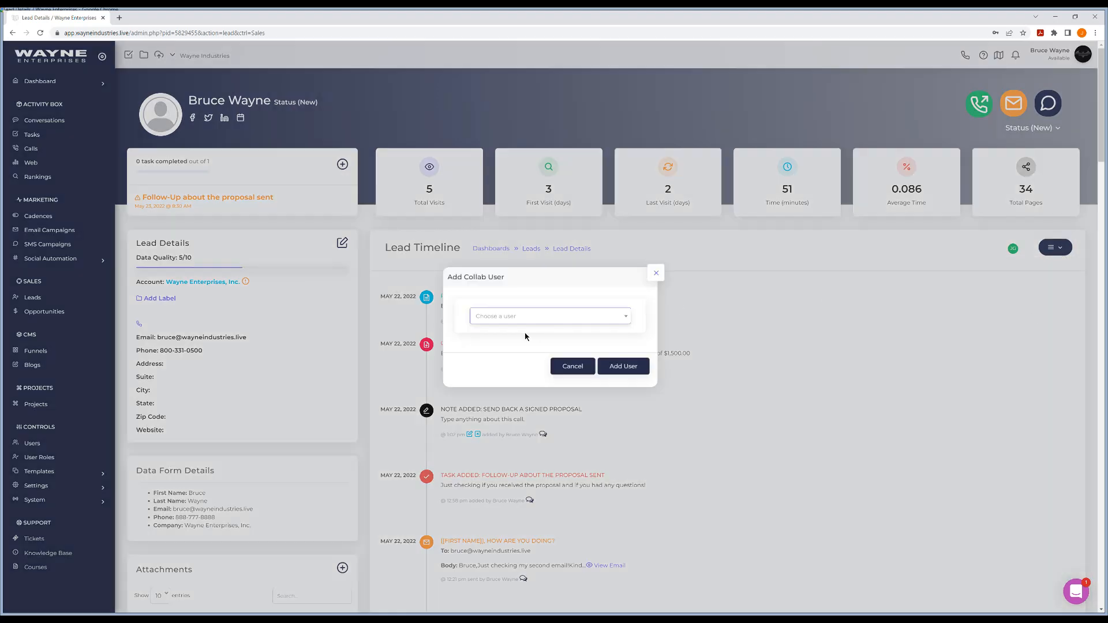
{"action": "left_click", "coordinate": [537, 318]}
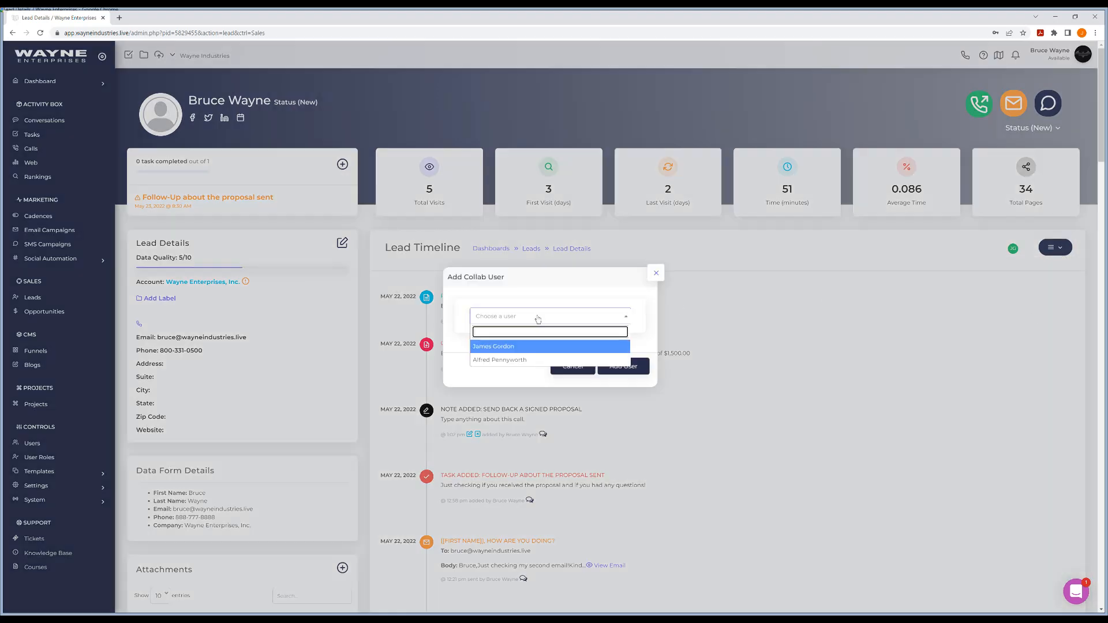
{"action": "left_click", "coordinate": [515, 360]}
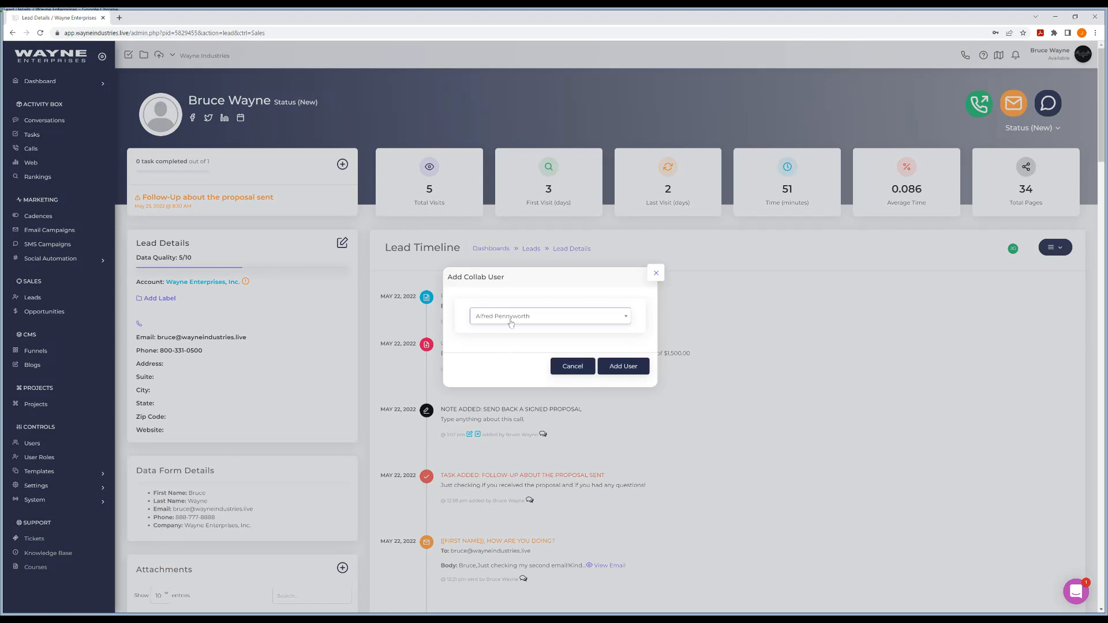
{"action": "left_click", "coordinate": [620, 369]}
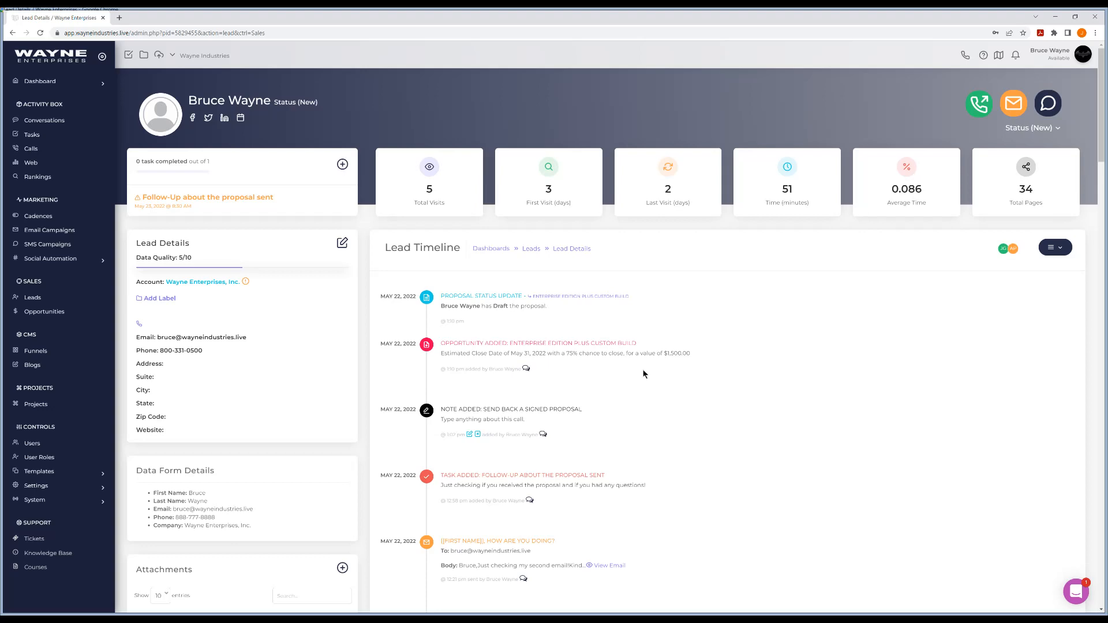
{"action": "scroll", "coordinate": [637, 378], "scroll_direction": "down", "scroll_amount": 1}
{"action": "scroll", "coordinate": [639, 377], "scroll_direction": "down", "scroll_amount": 2}
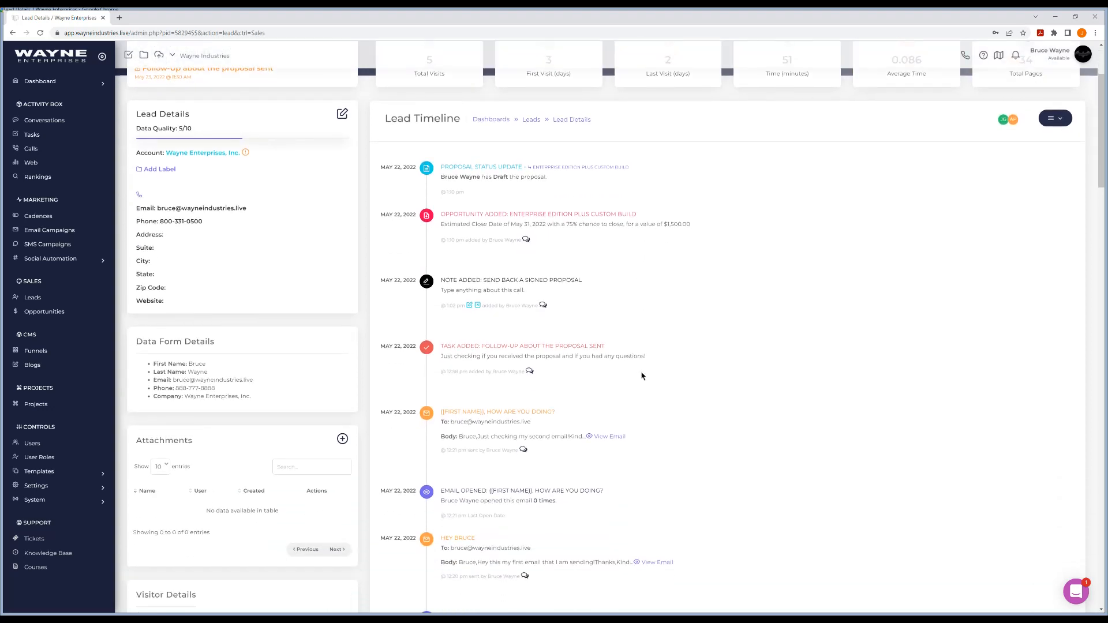
{"action": "scroll", "coordinate": [643, 372], "scroll_direction": "up", "scroll_amount": 2}
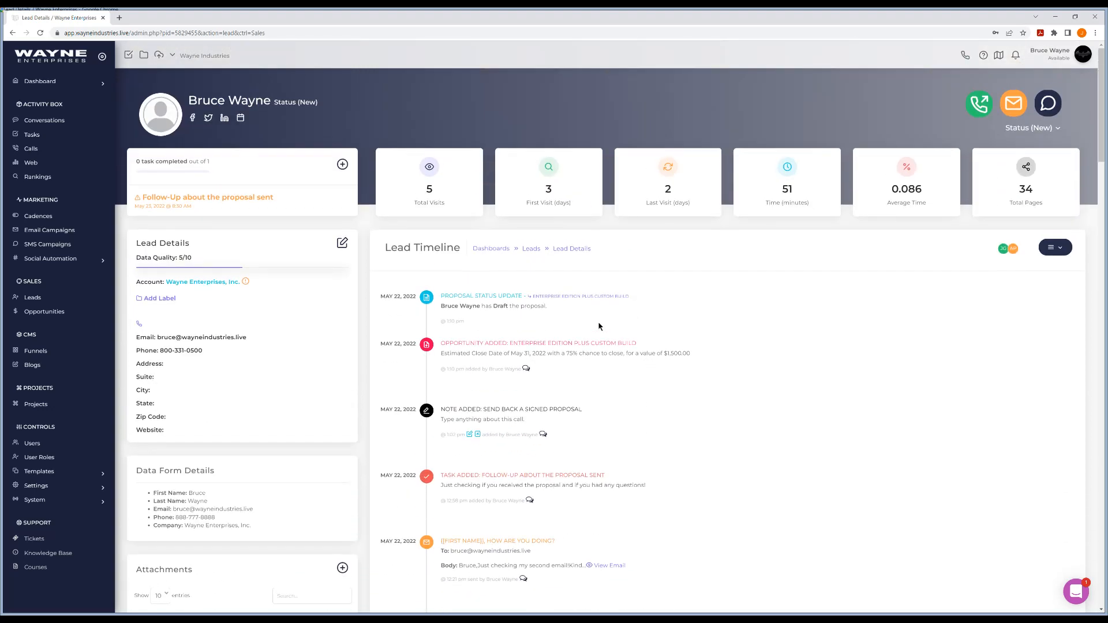